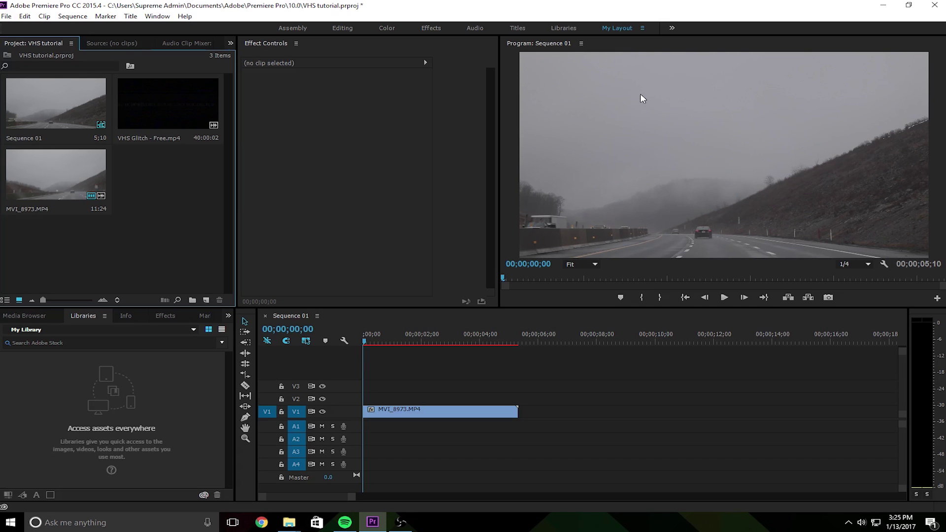
- Import 1.5 Classic 35mm.png from Explorer and place it on V2 above MVI_8973.MP4
mouse_move(288, 522)
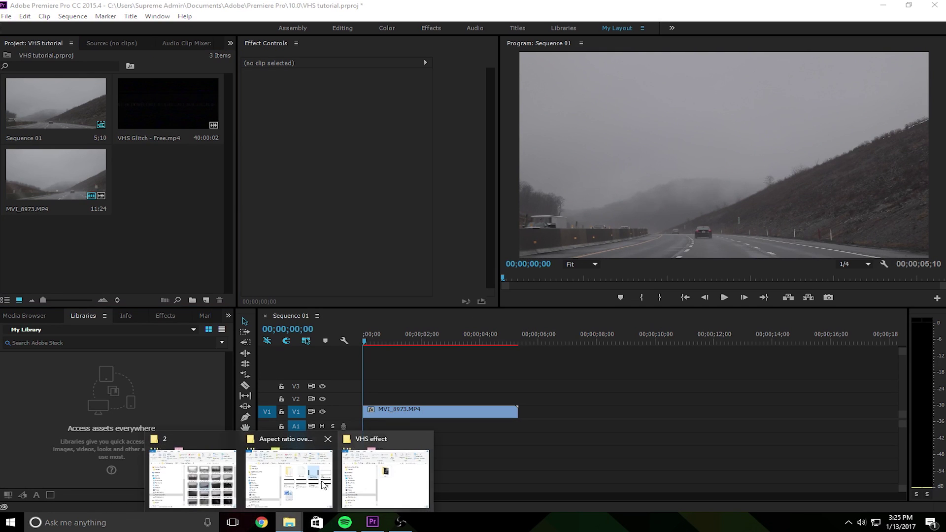
left_click(295, 473)
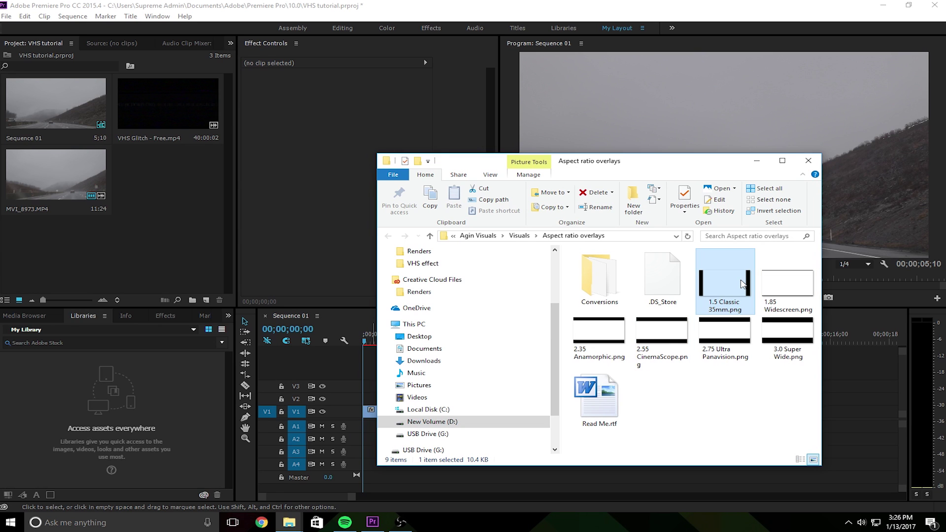
left_click_drag(742, 284, 179, 264)
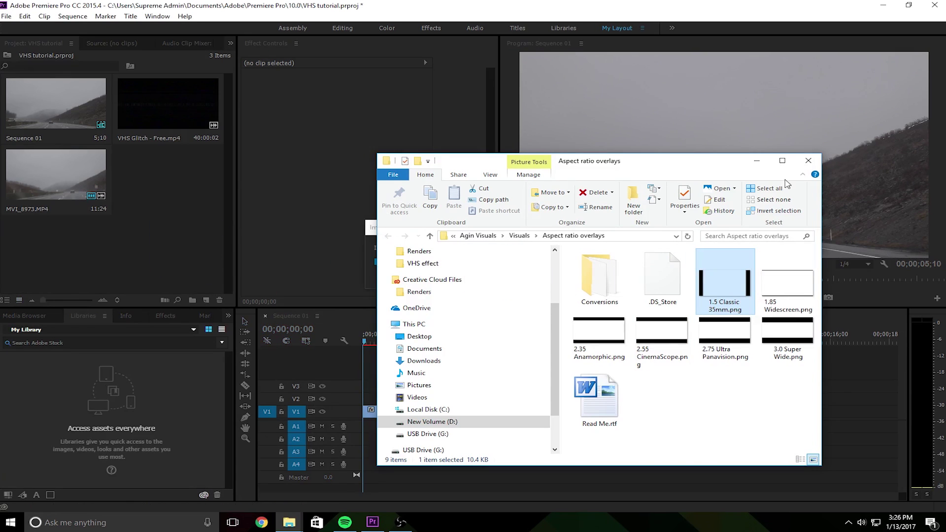
left_click(757, 163)
left_click_drag(137, 176, 365, 400)
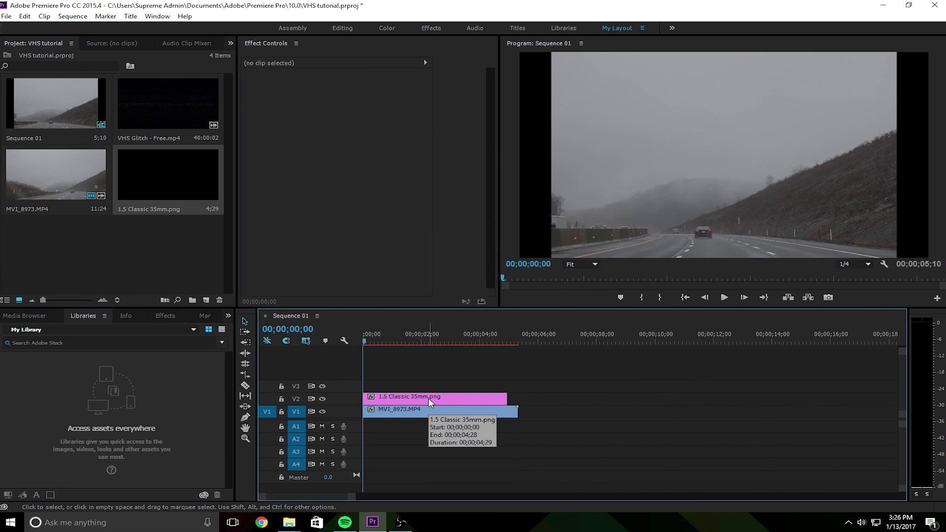
- Move the 1.5 Classic 35mm.png overlay up to V4, adding extra video tracks
left_click_drag(429, 401, 430, 378)
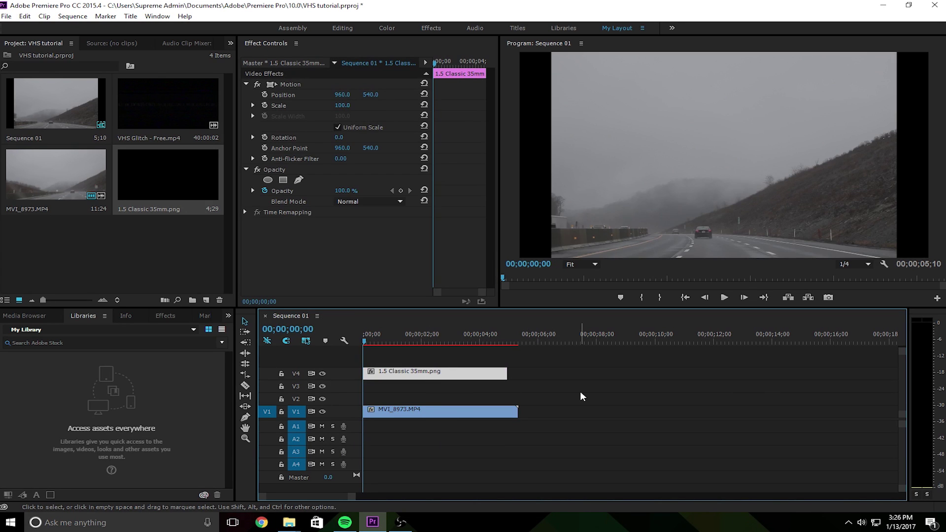
right_click(317, 353)
left_click(365, 413)
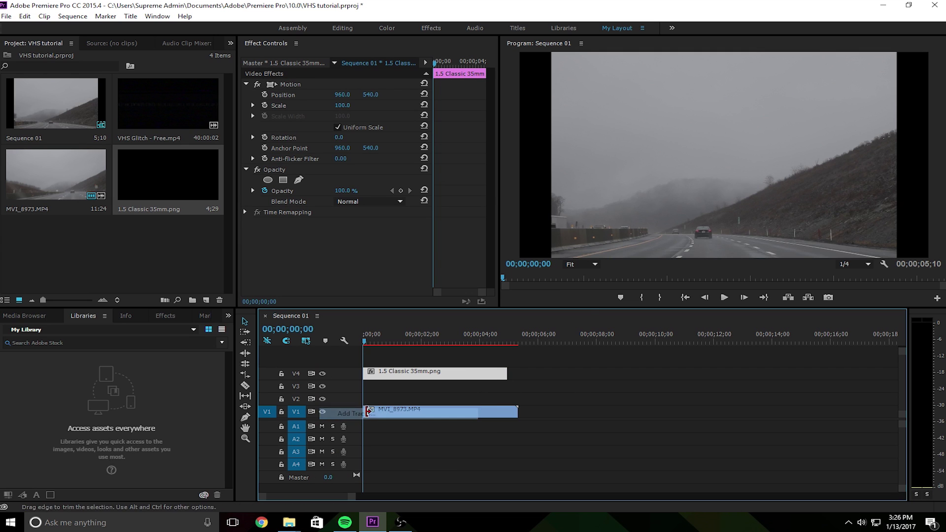
left_click(557, 181)
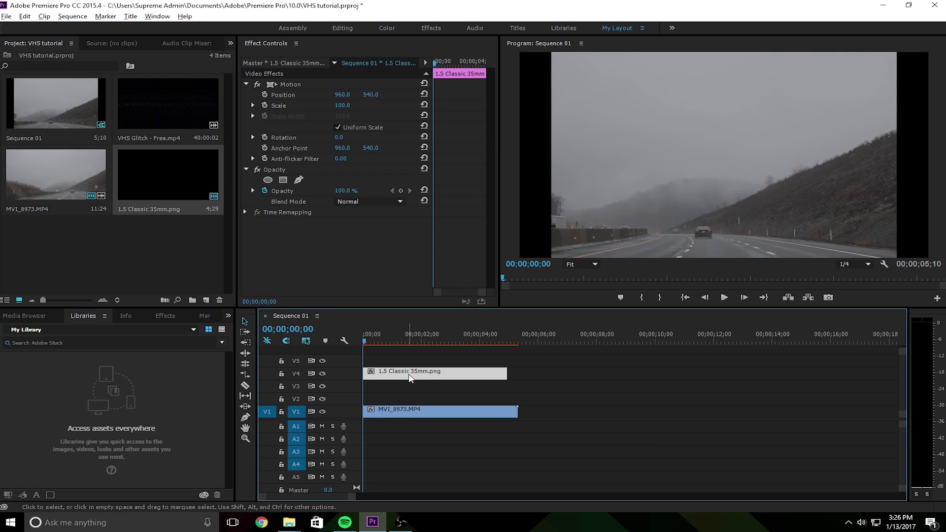
- Alt-drag a duplicate of the overlay onto V5 and select that copy
left_click_drag(408, 374, 407, 369)
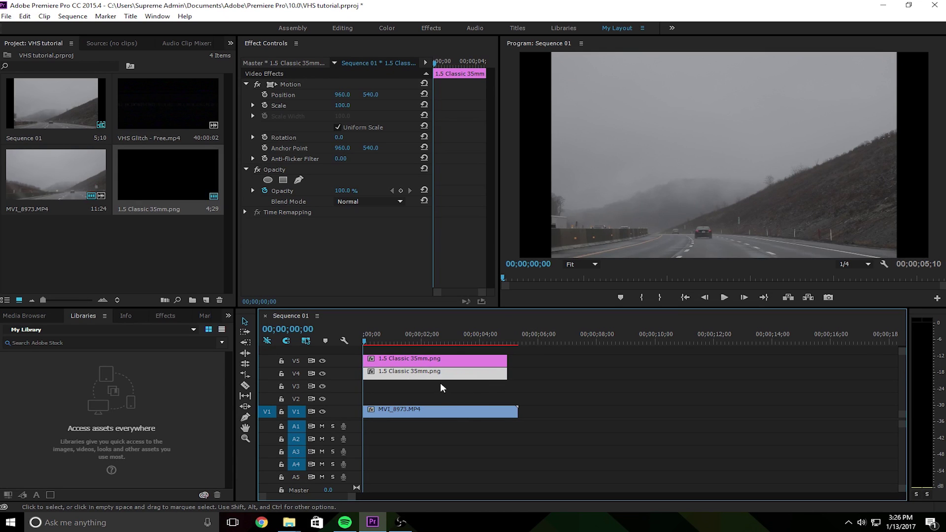
left_click(542, 371)
left_click_drag(477, 360, 474, 359)
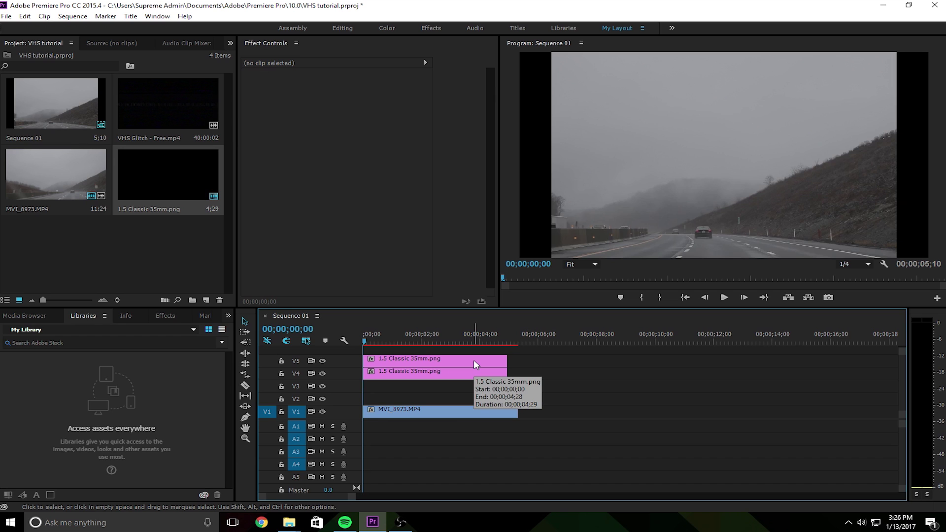
left_click(474, 364)
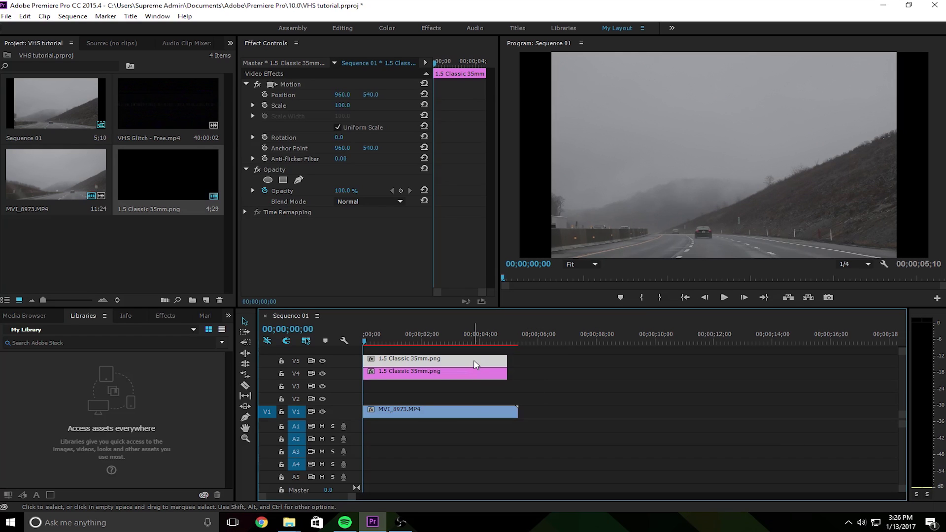
- Turn off Uniform Scale and set the top overlay's Scale Width to 95.0, height 100.0
left_click(337, 127)
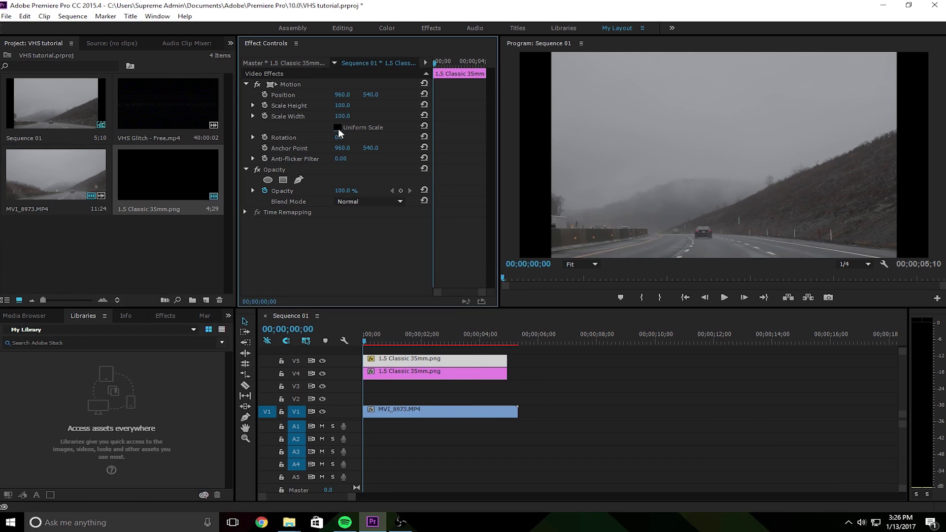
left_click(363, 117)
left_click(374, 117)
left_click_drag(333, 122, 328, 119)
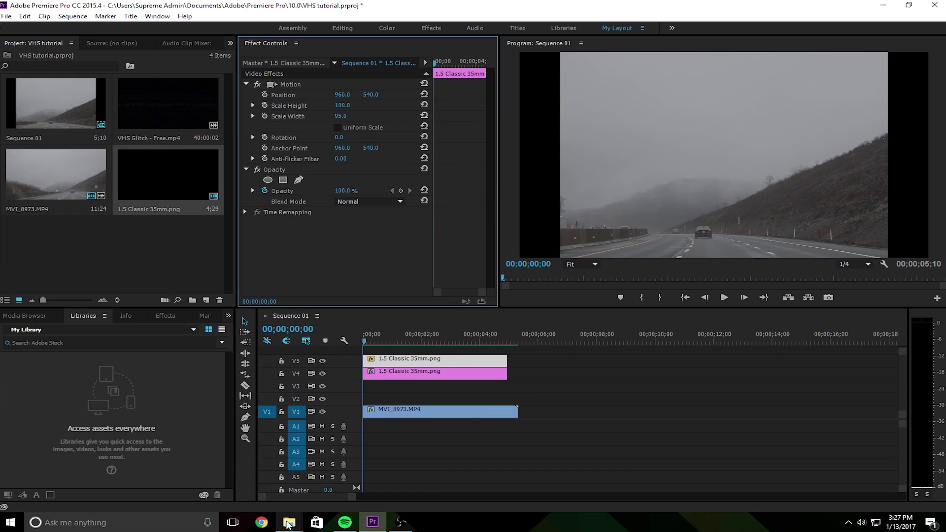
- Add VHS Glitch - Free.mp4 from the VHS effect folder to the sequence
mouse_move(286, 519)
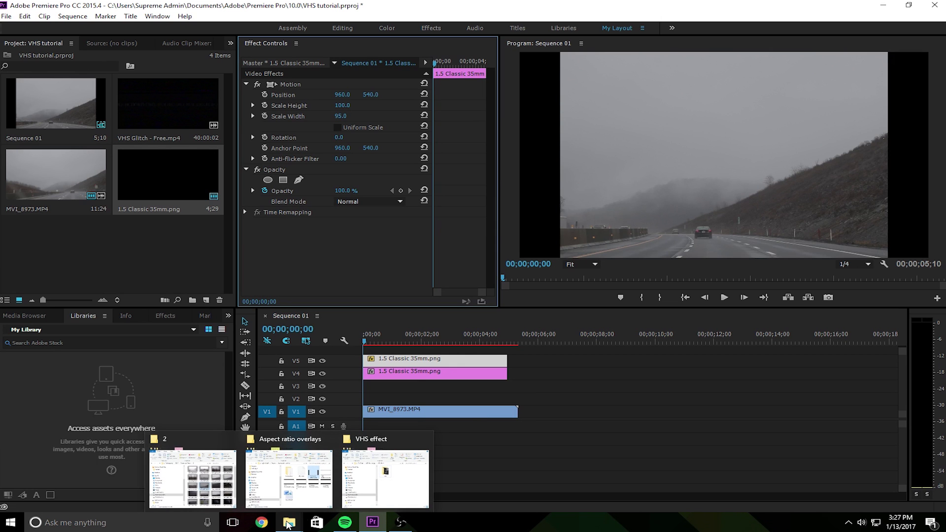
left_click(385, 478)
mouse_move(289, 521)
left_click(290, 476)
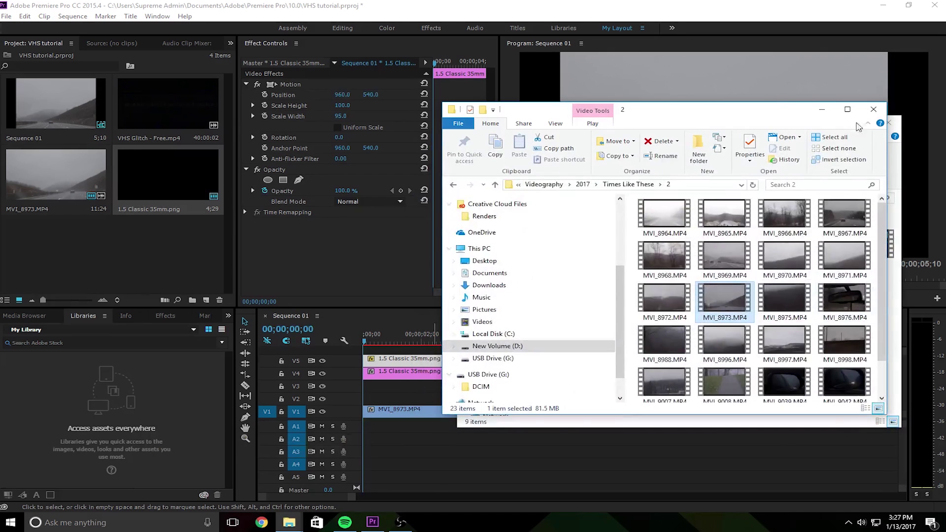
left_click(821, 109)
left_click(819, 109)
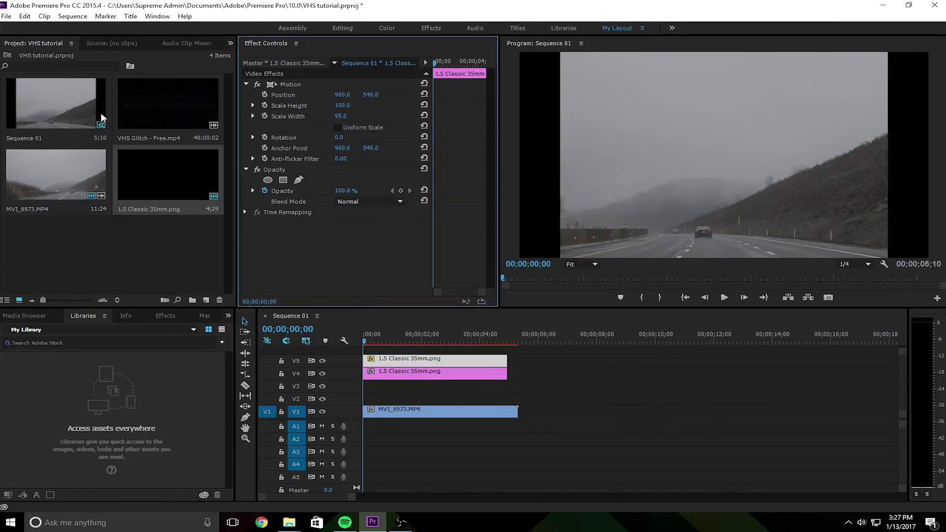
left_click(180, 104)
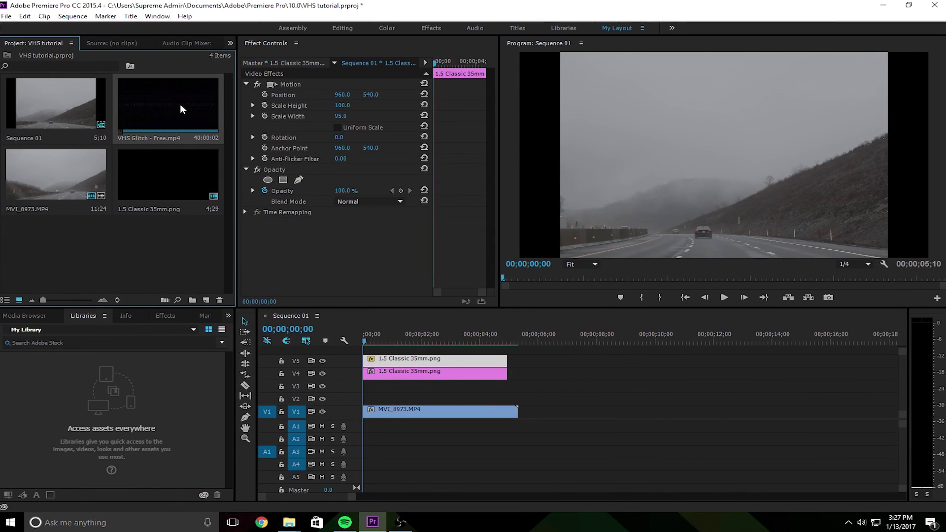
left_click_drag(179, 104, 594, 435)
- Delete the glitch clip's audio, move it to V3 at 0, and trim it to 00;00;05;10
left_click(623, 466, "alt")
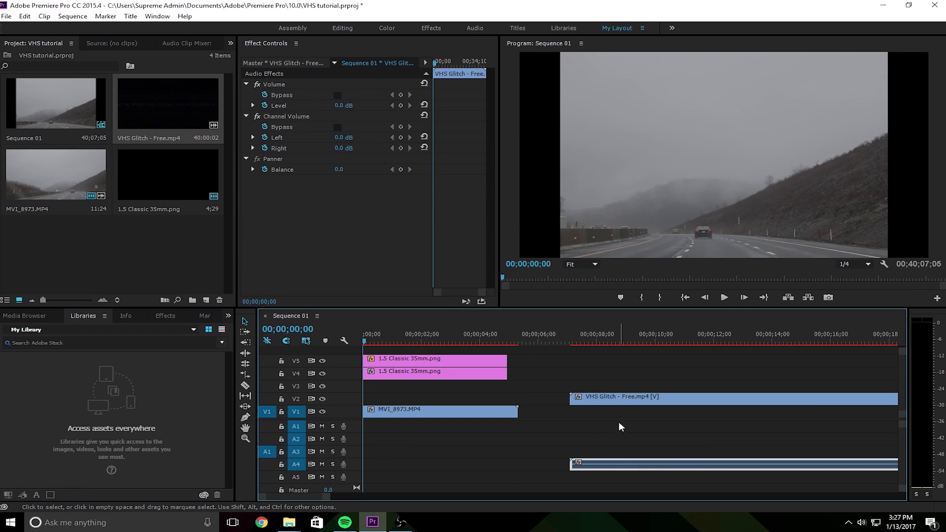
key("Delete")
left_click_drag(630, 400, 428, 392)
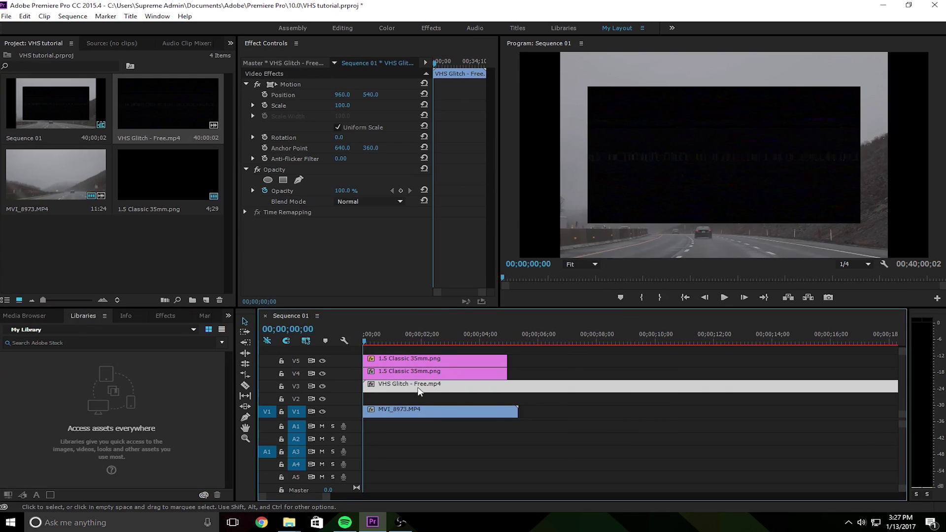
key("c")
left_click(521, 387)
key("v")
left_click(549, 385)
key("Delete")
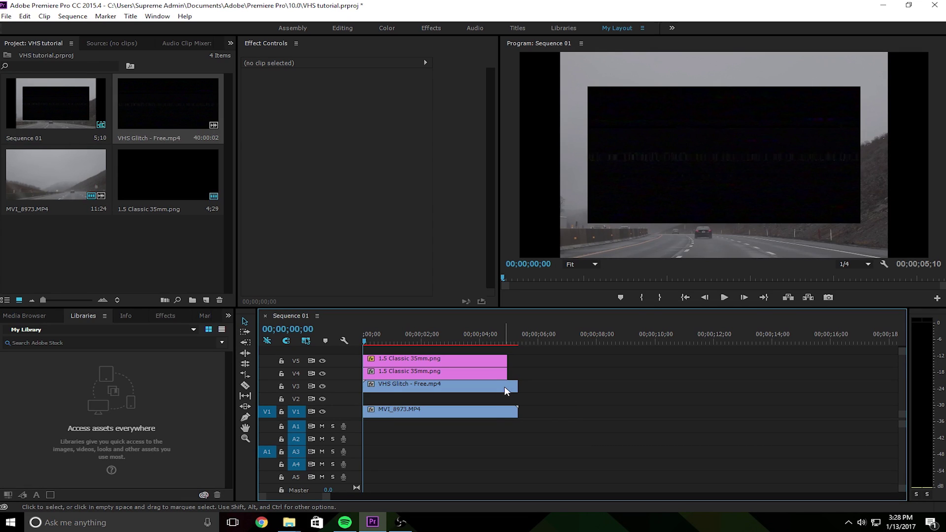
- Move the VHS Glitch clip to a new V6, scale it to frame size, and blend with Screen
left_click_drag(504, 386, 491, 353)
right_click(491, 353)
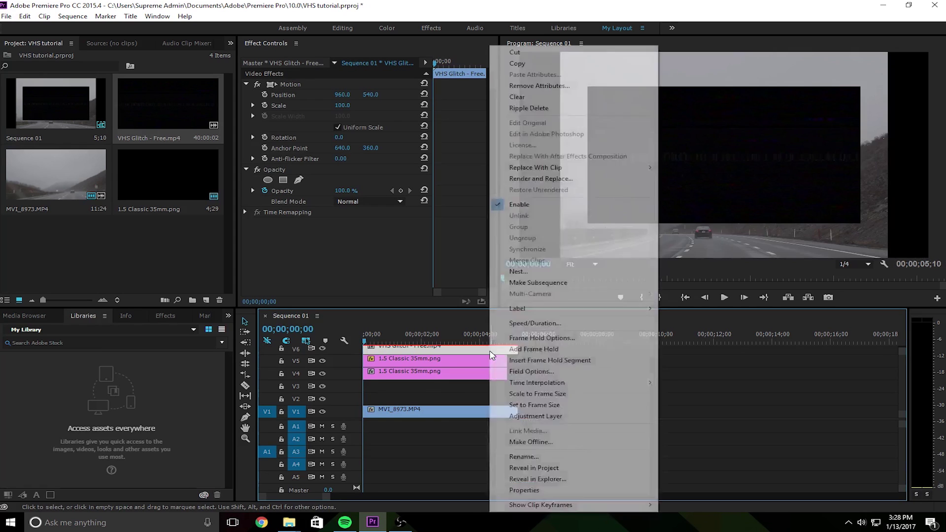
left_click(572, 395)
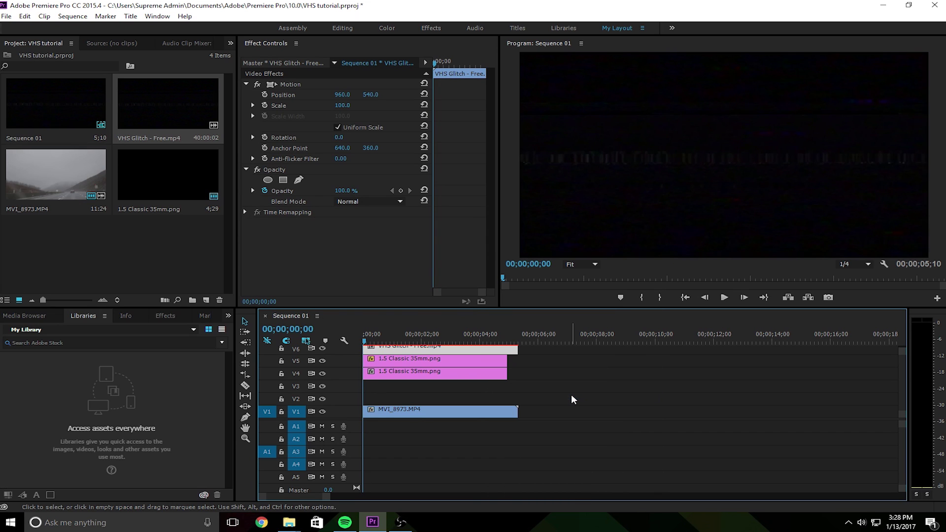
left_click(371, 201)
left_click(461, 292)
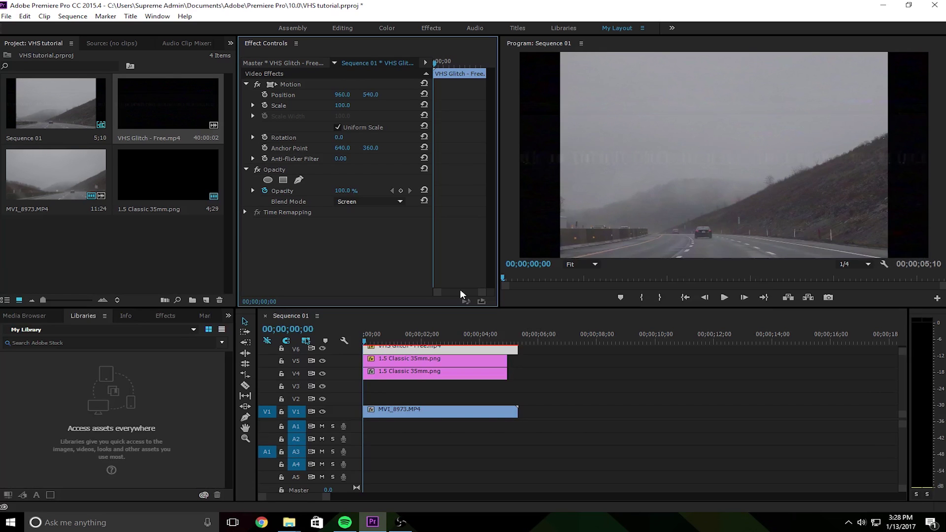
- Preview, then drop the glitch clip from V6 back to V3 and replay from the start
key("space")
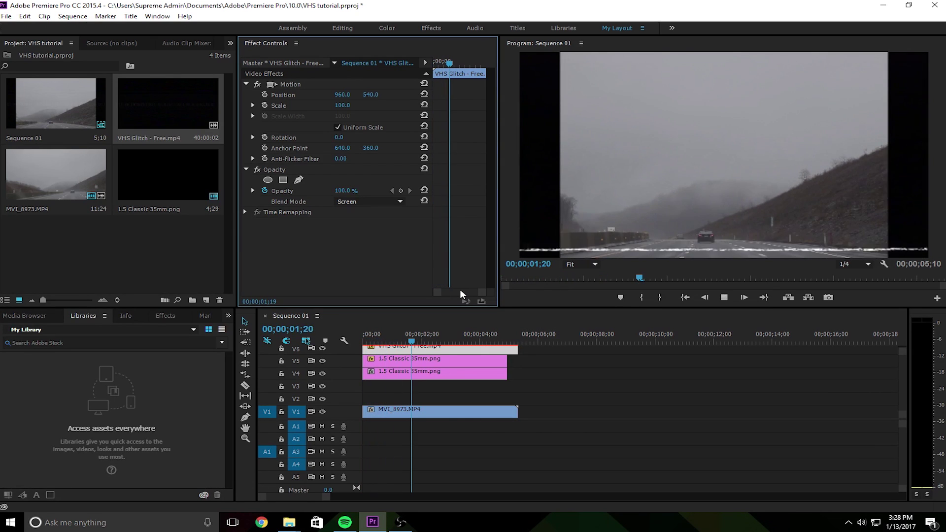
key("space")
left_click_drag(422, 350, 416, 387)
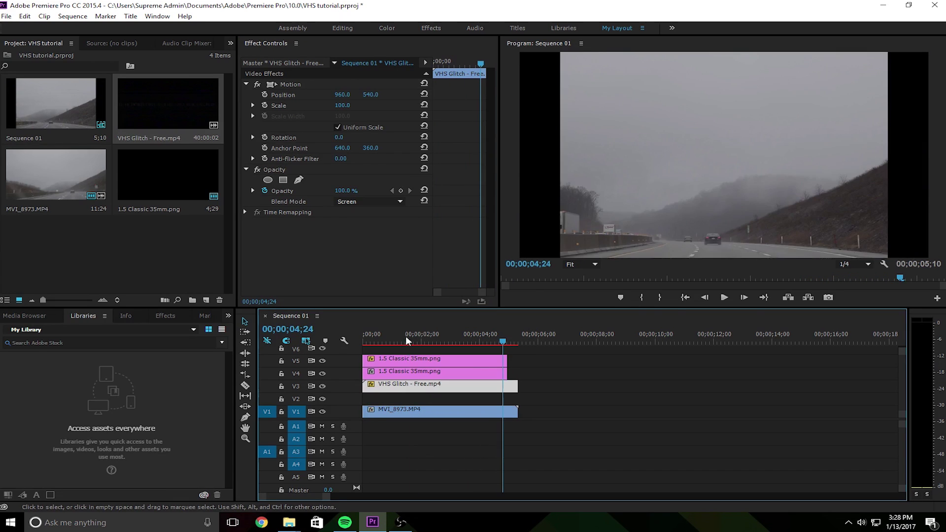
key("Home")
key("space")
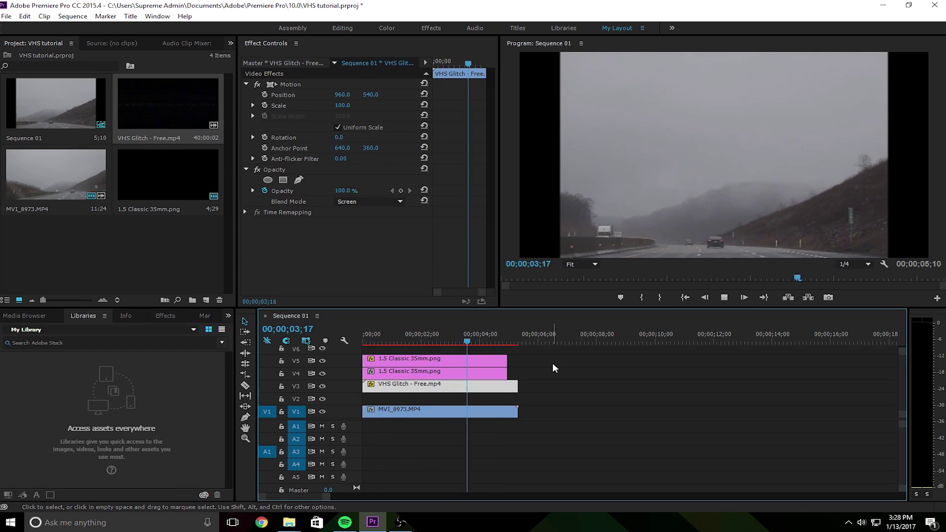
key("space")
- Set the VHS Glitch clip's speed to 300% and play from the start to check
right_click(470, 385)
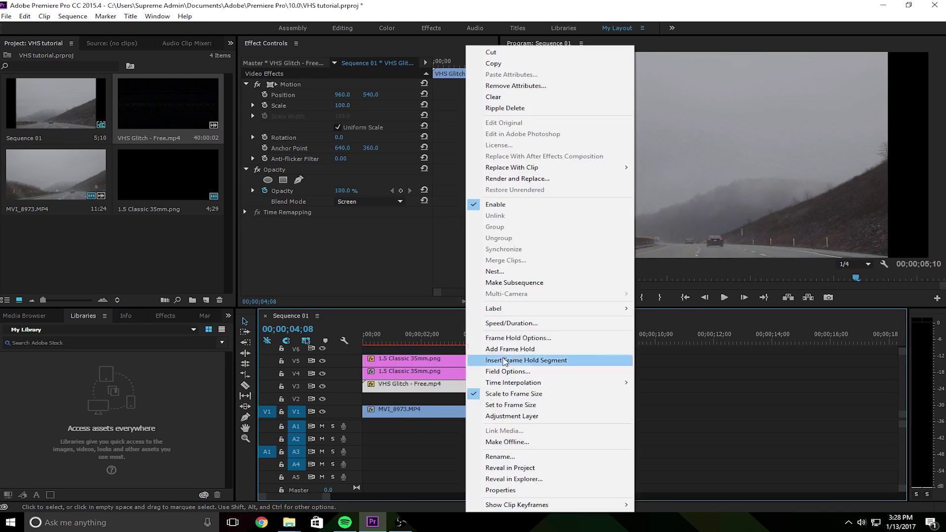
left_click(522, 321)
type("300")
key("Return")
key("Home")
key("space")
key("space")
- Recheck the glitch clip's Speed/Duration, paste a copy and undo it, then replay
right_click(388, 387)
left_click(436, 323)
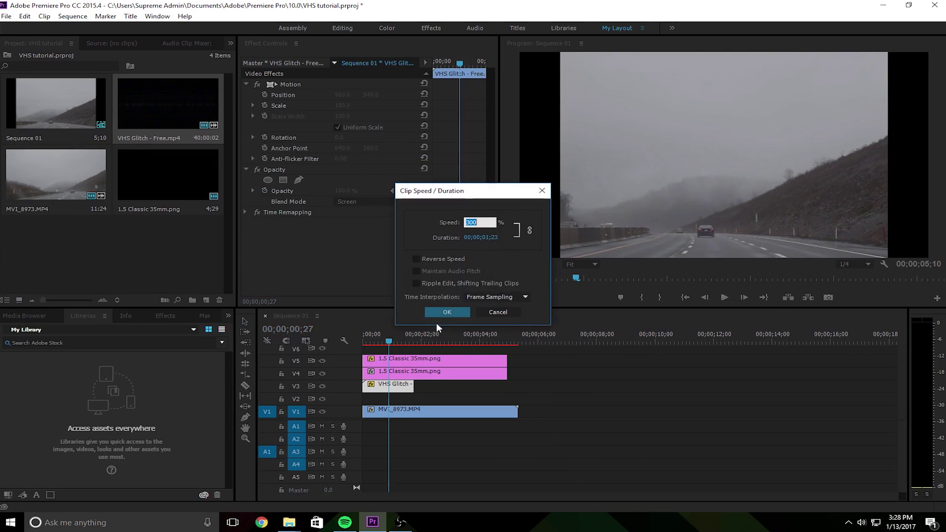
key("Return")
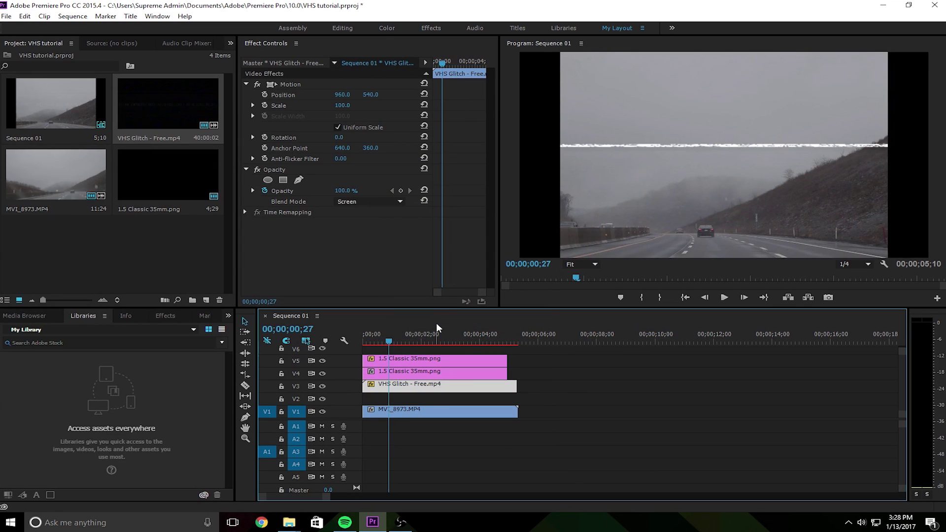
key("ctrl+c")
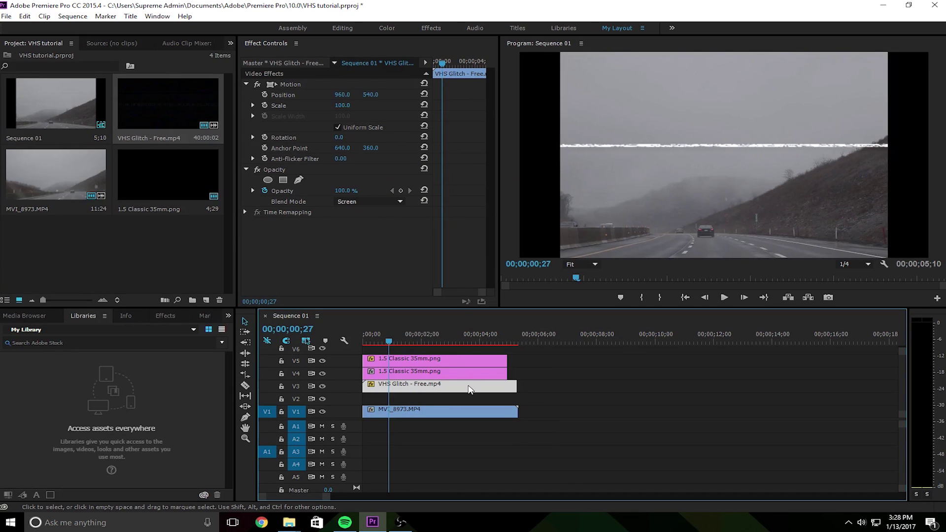
left_click(519, 338)
key("ctrl+v")
key("ctrl+z")
key("ctrl+z")
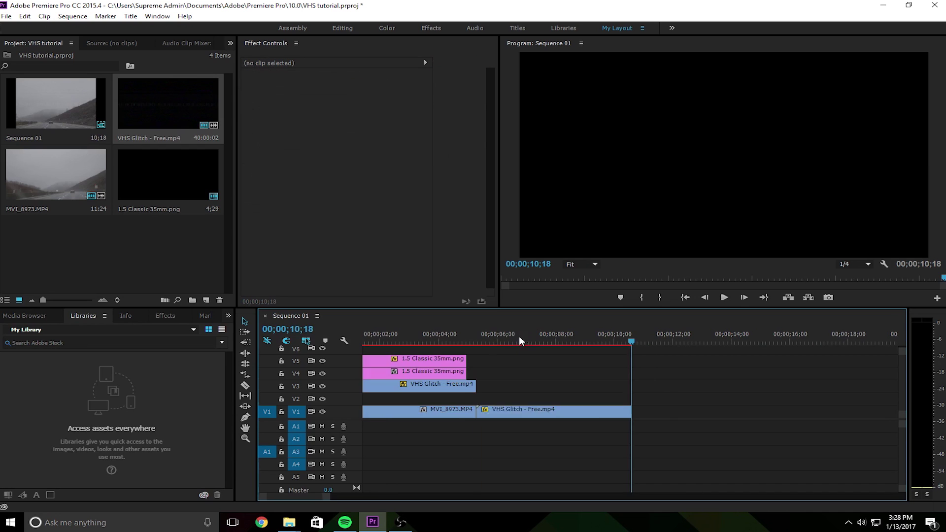
key("space")
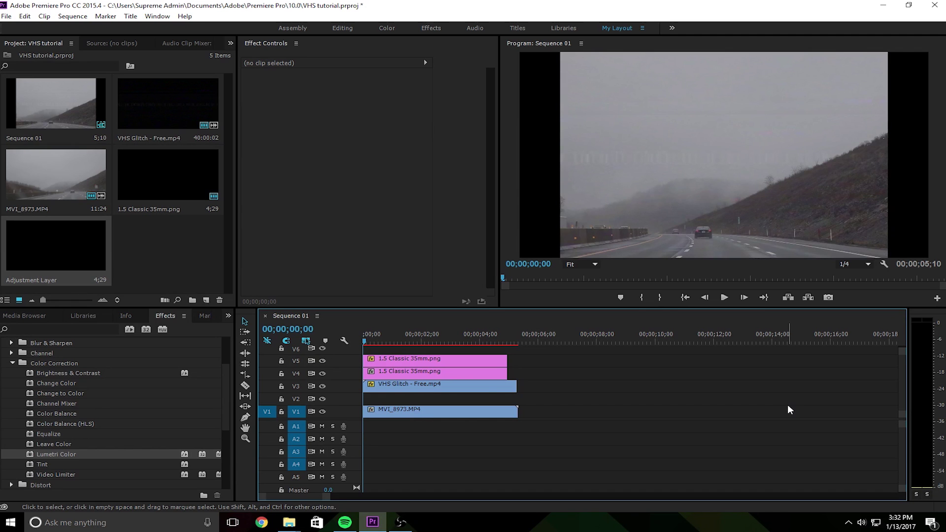
- Play Sequence 01 to preview the highway with glitch overlay and black bars, then stop
key("space")
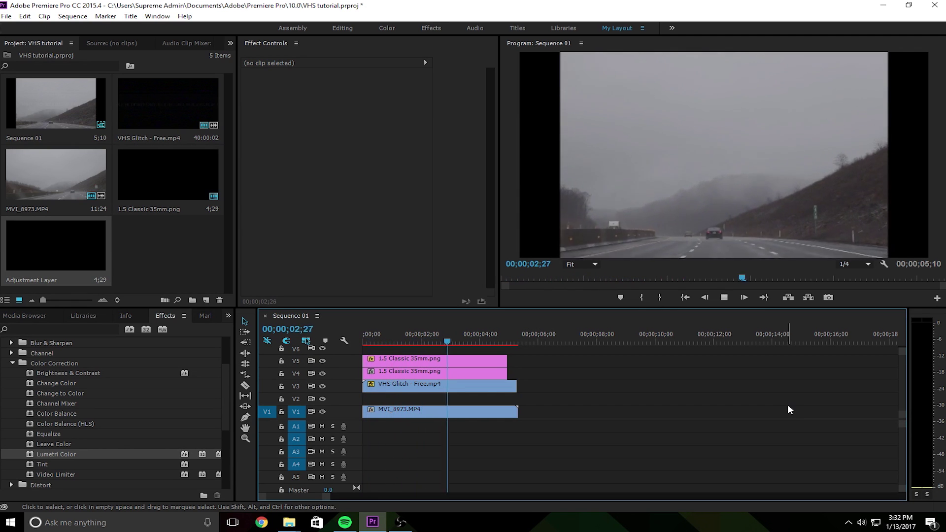
key("space")
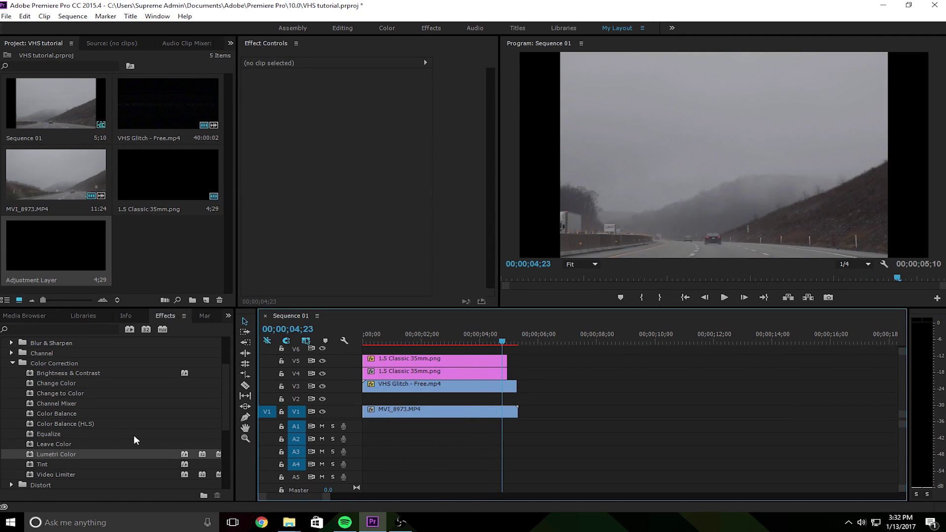
- Add a second Adjustment Layer to the project bin via File > New with default settings
right_click(181, 246)
mouse_move(208, 291)
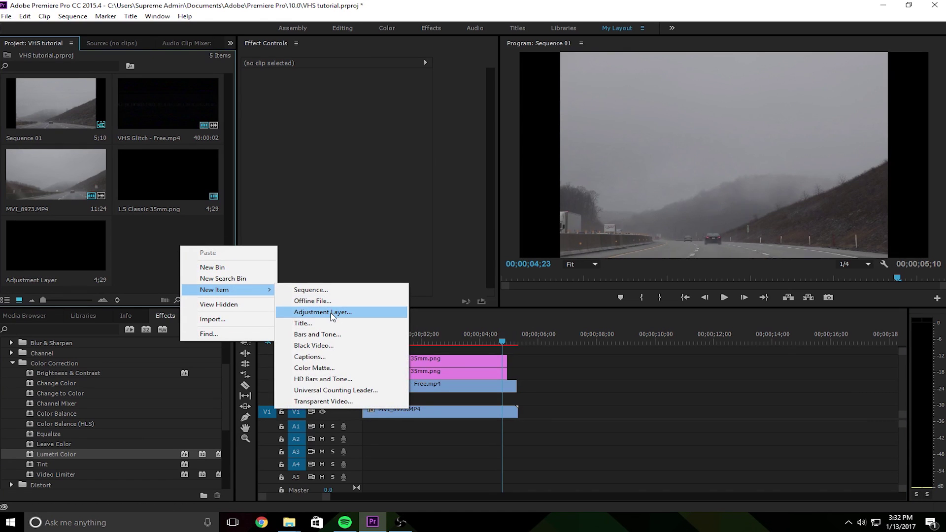
left_click(4, 17)
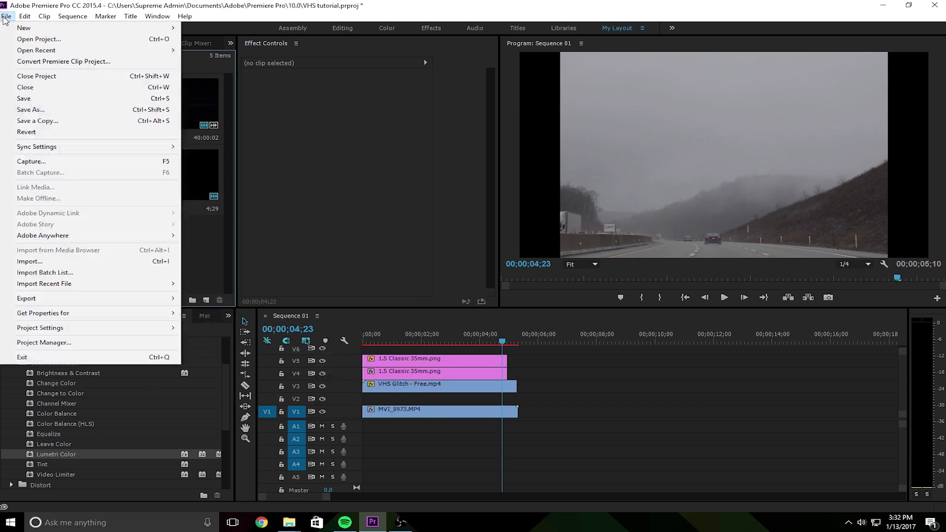
mouse_move(14, 31)
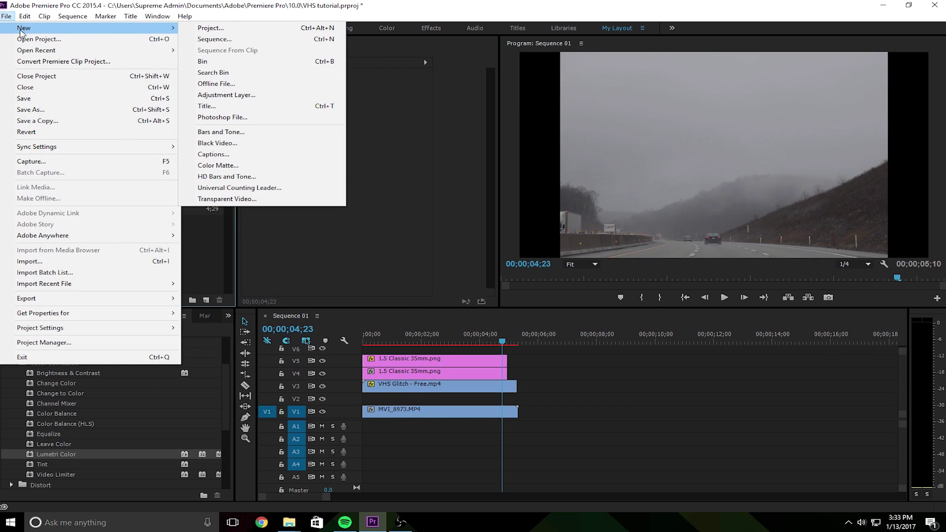
left_click(24, 30)
mouse_move(49, 30)
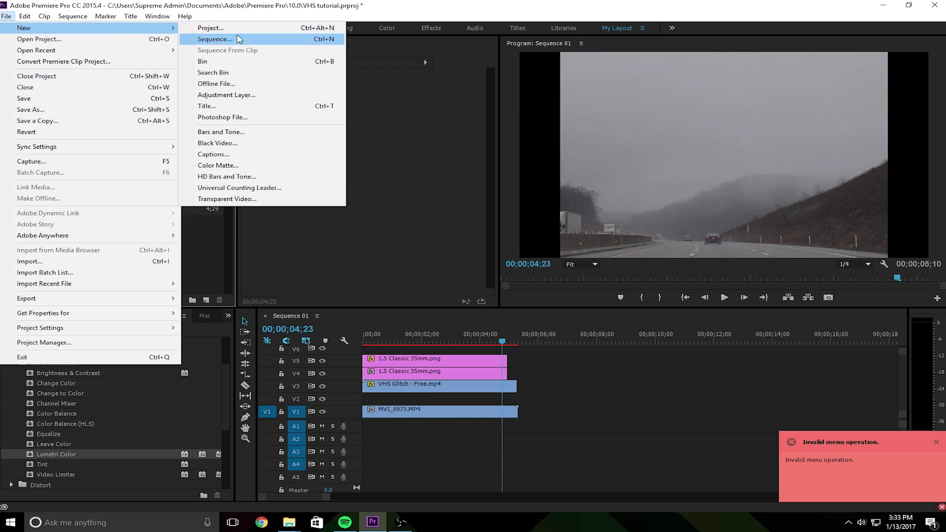
left_click(248, 96)
left_click(493, 296)
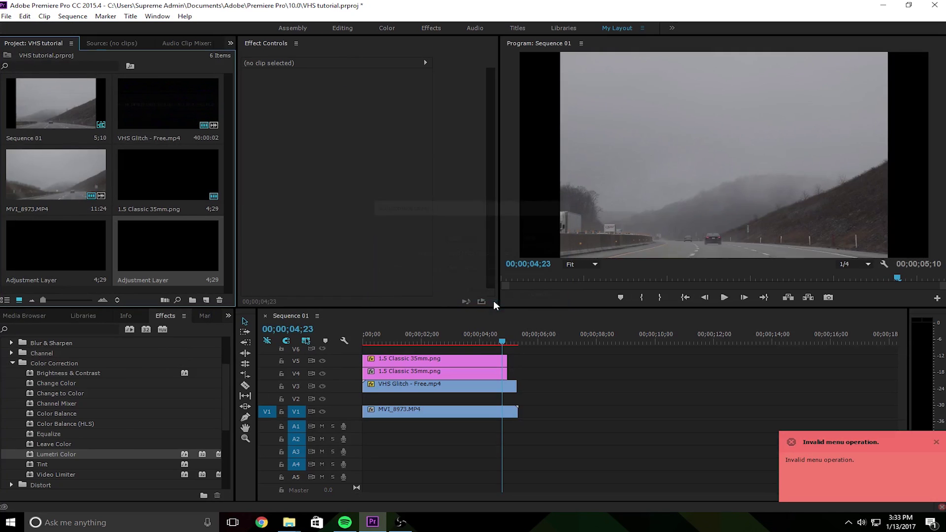
- Place the Adjustment Layer on V4 at 0 and stretch it so the sequence ends at 00;00;08;25
left_click_drag(127, 248, 646, 400)
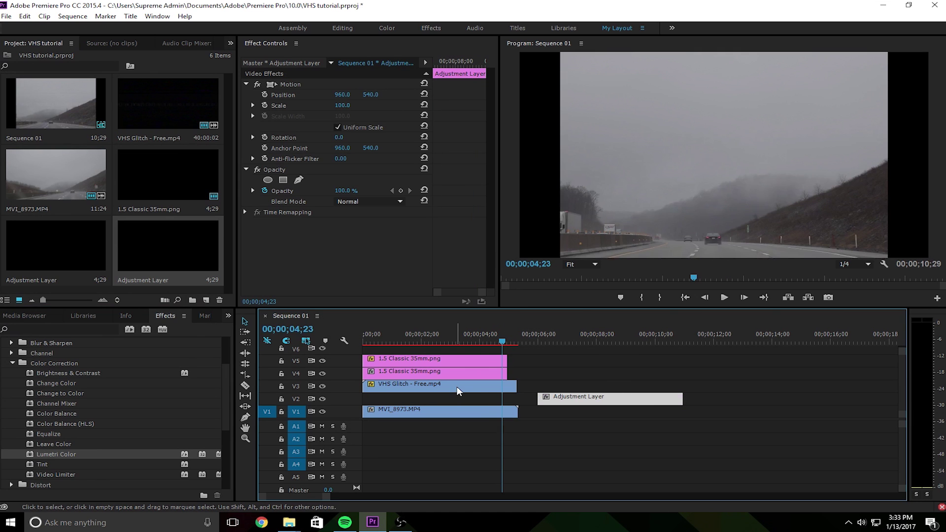
left_click_drag(537, 353, 451, 368)
left_click_drag(579, 403, 464, 377)
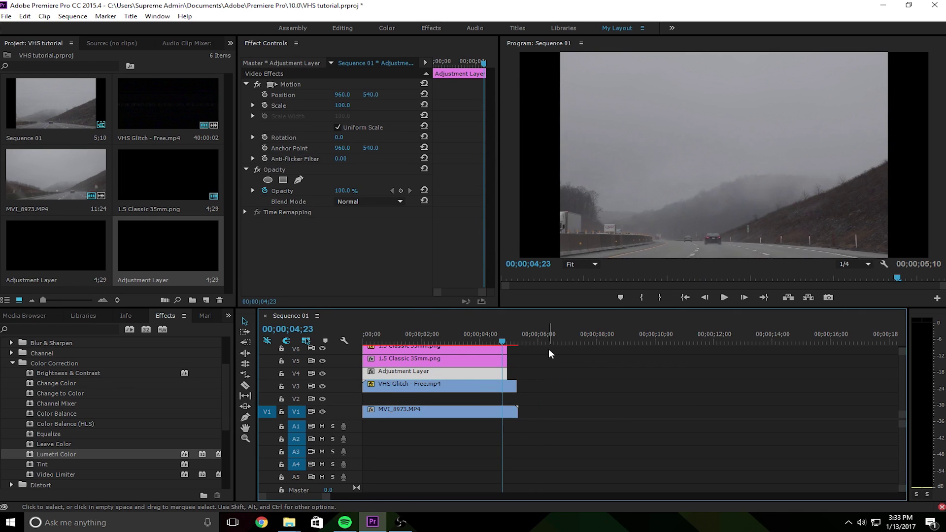
left_click(571, 369)
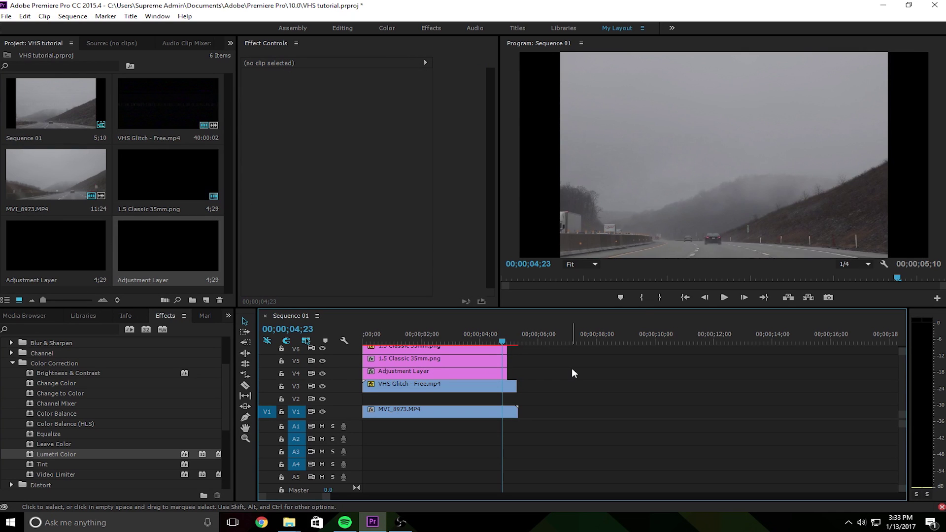
left_click_drag(417, 340, 314, 330)
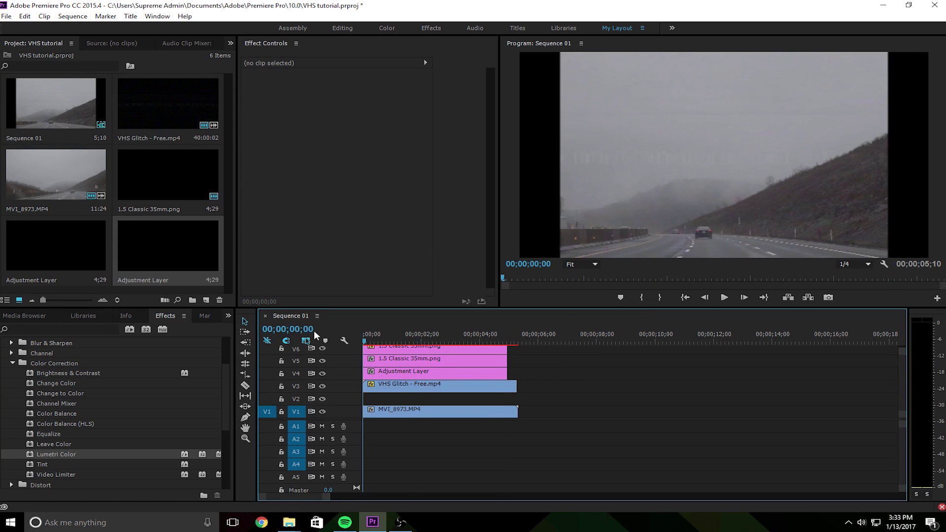
left_click(398, 377)
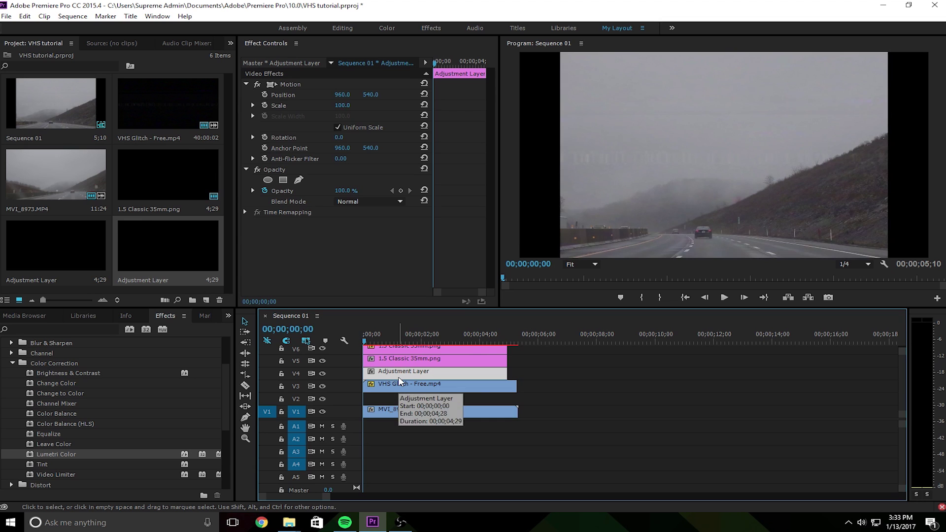
left_click_drag(506, 373, 620, 374)
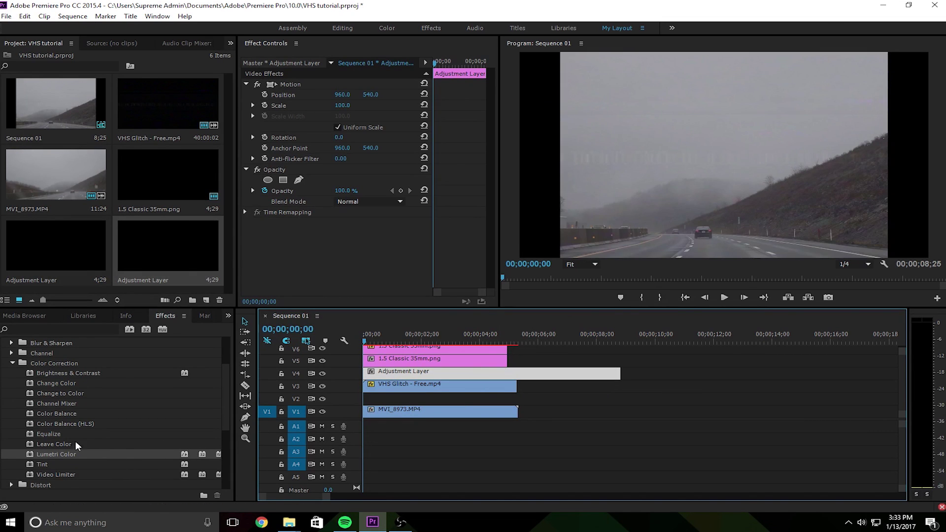
- Move the playhead to about 4;11 in the sequence
left_click(12, 363)
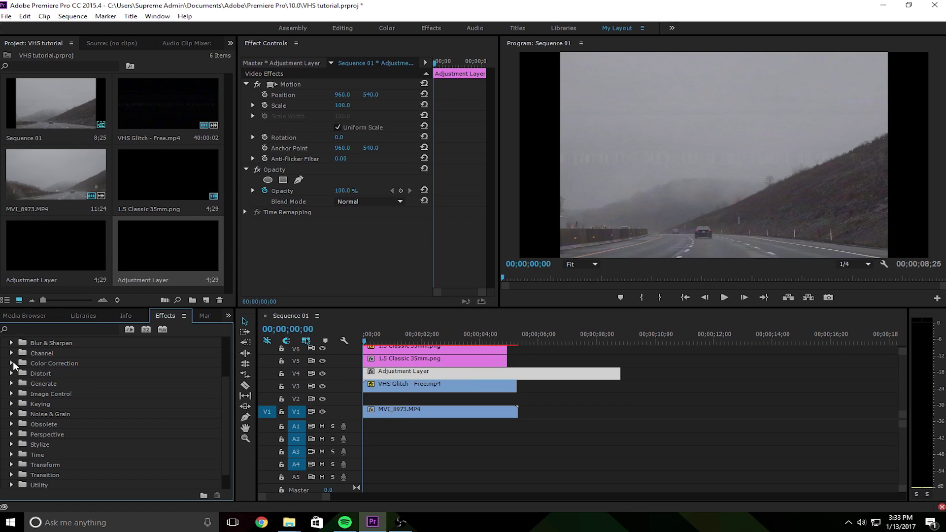
left_click(439, 334)
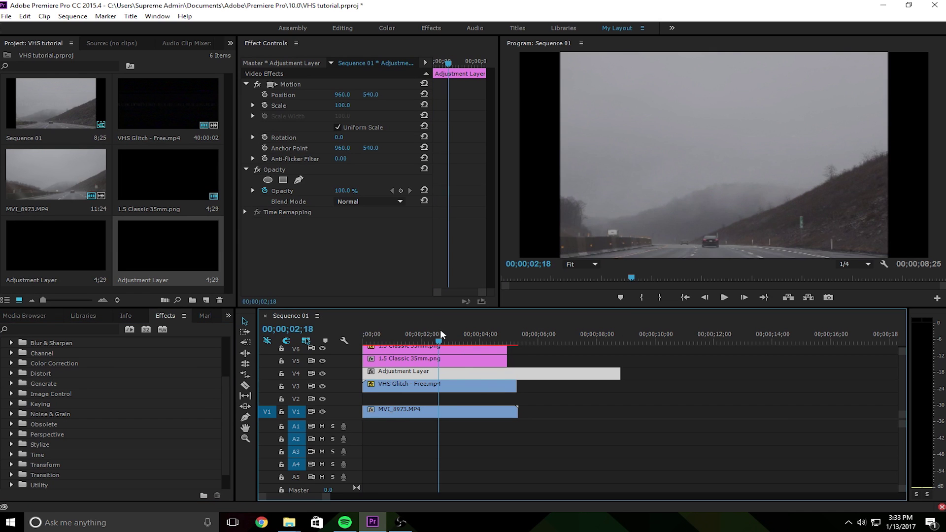
left_click_drag(441, 334, 494, 348)
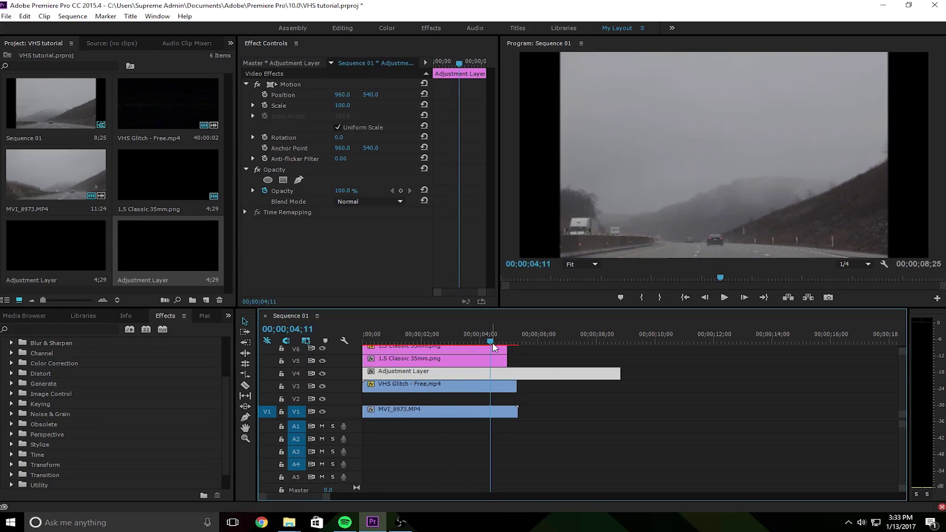
scroll(184, 403, "up", 3)
scroll(15, 383, "up", 2)
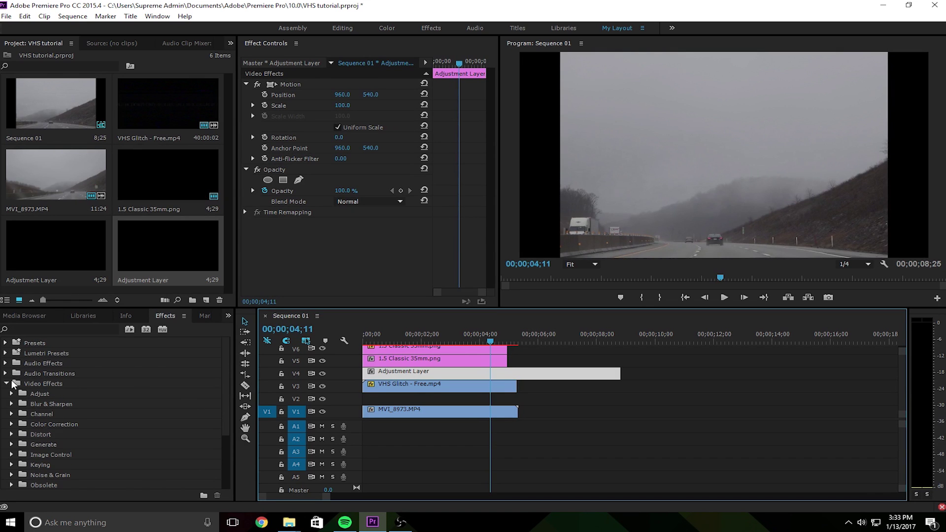
- Drag Lumetri Color from Color Correction onto the Adjustment Layer clip on V4
left_click(12, 404)
scroll(14, 408, "down", 2)
left_click_drag(72, 455, 465, 381)
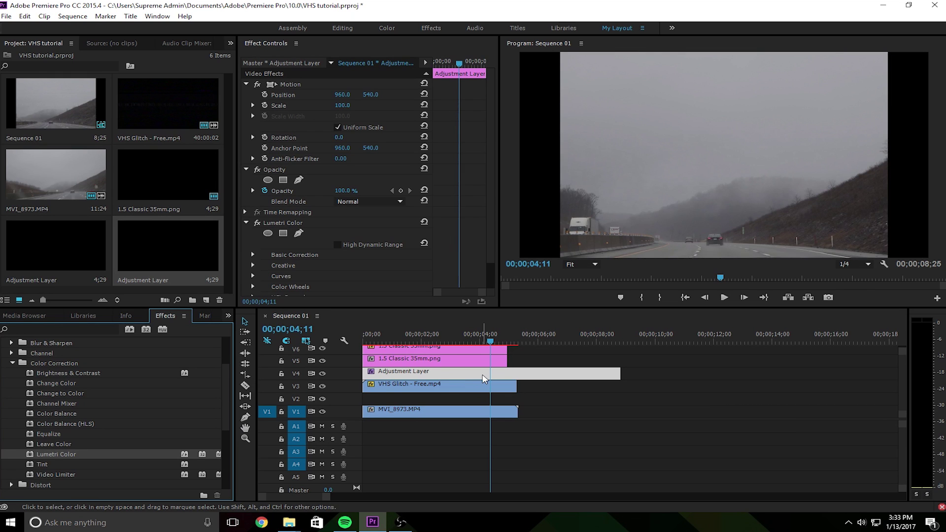
- Park the playhead near 2;16 and reveal Lumetri Color's Creative adjustments
left_click(496, 339)
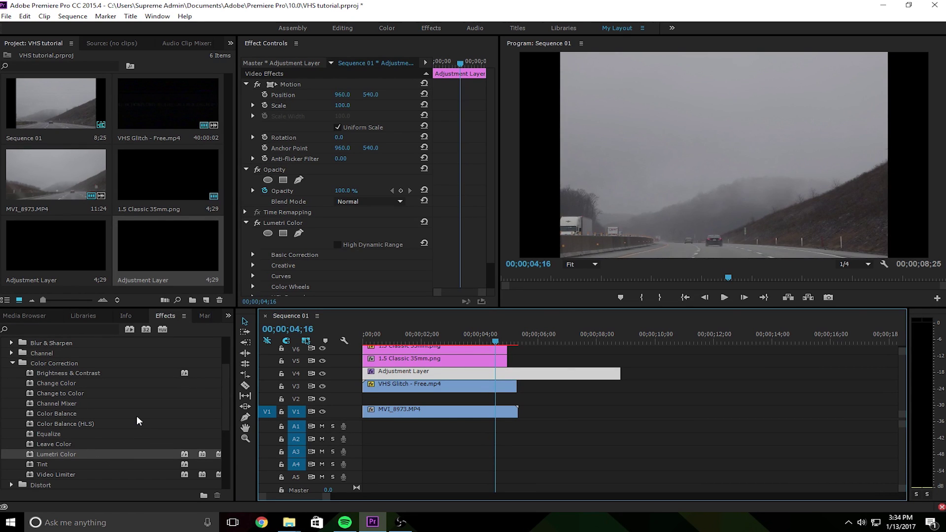
left_click(436, 341)
scroll(262, 225, "down", 2)
left_click(253, 236)
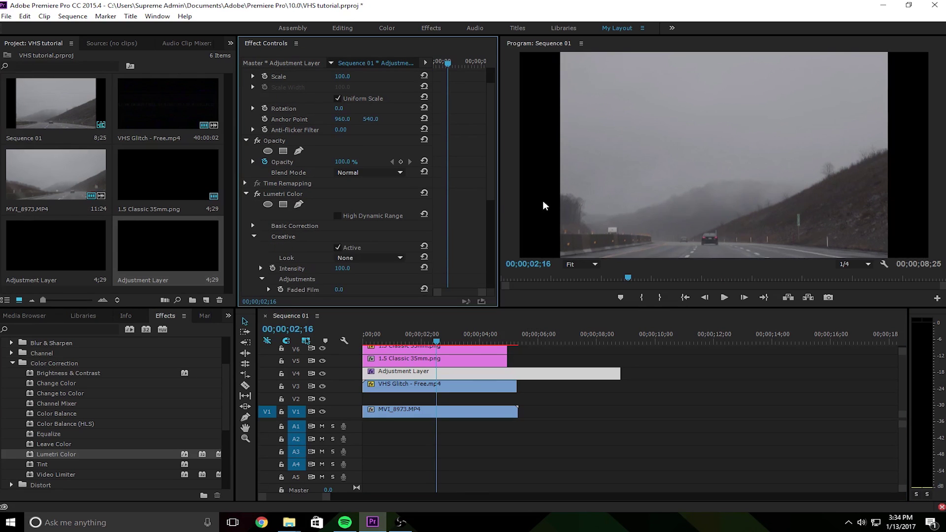
left_click_drag(491, 191, 487, 237)
- Set Saturation to 70, Vibrance to -2 and Sharpen to -2
left_click(348, 231)
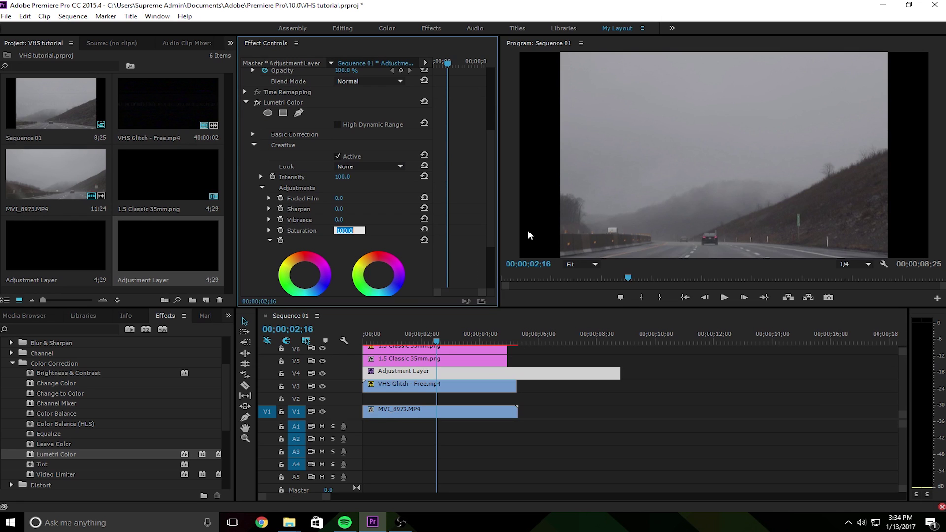
type("70")
key("Return")
left_click(350, 220)
type("-2")
key("Return")
left_click(348, 209)
type("-2")
key("Return")
- Try several Faded Film amounts and settle on 30
left_click(350, 198)
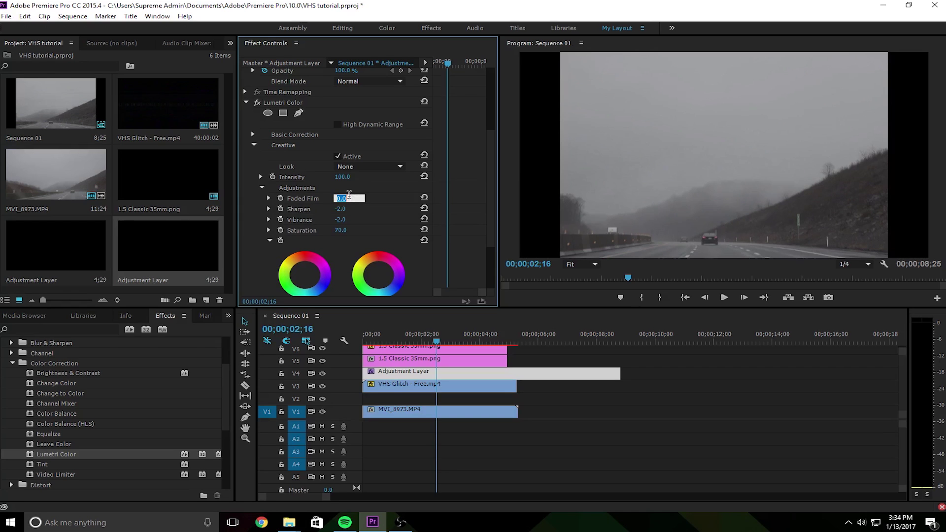
type("20")
key("Return")
left_click_drag(350, 199, 419, 204)
left_click_drag(342, 198, 305, 198)
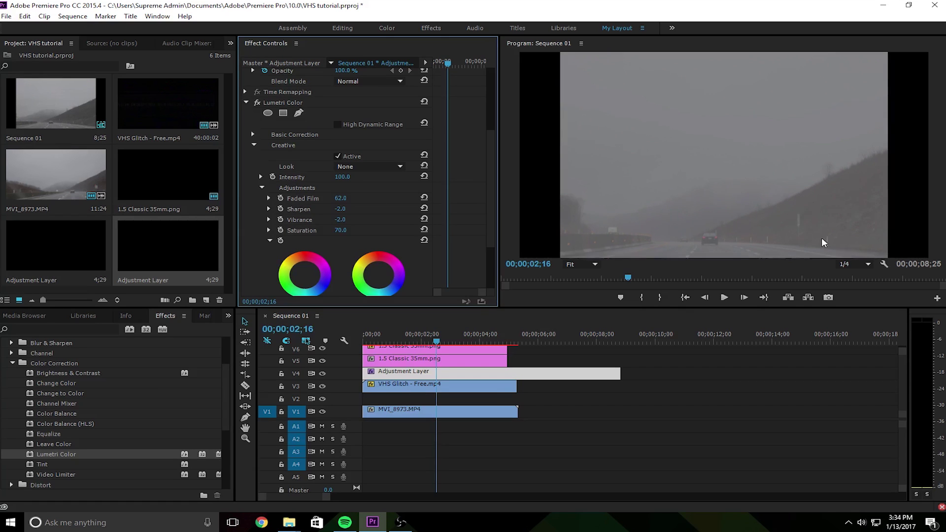
left_click(340, 198)
type("30")
key("Return")
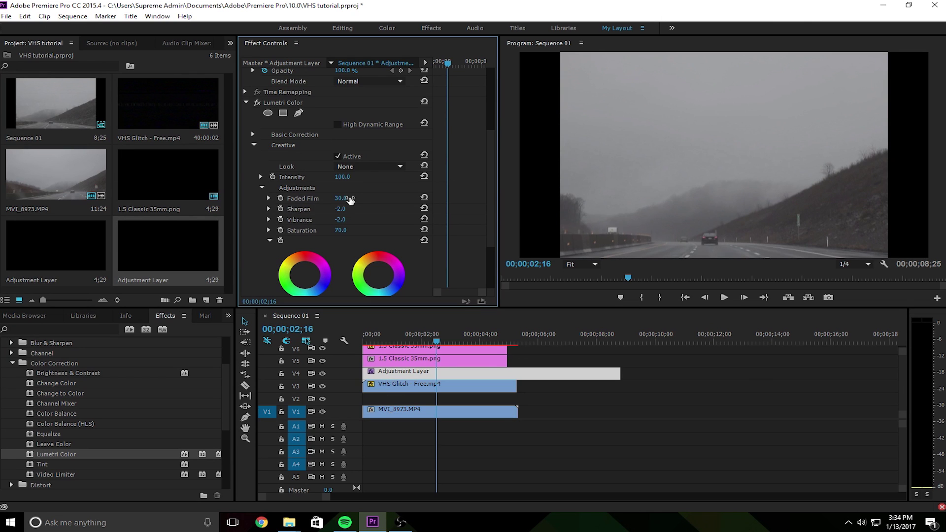
- Choose the SL BIG LDR creative look and play the sequence from the start
left_click(371, 167)
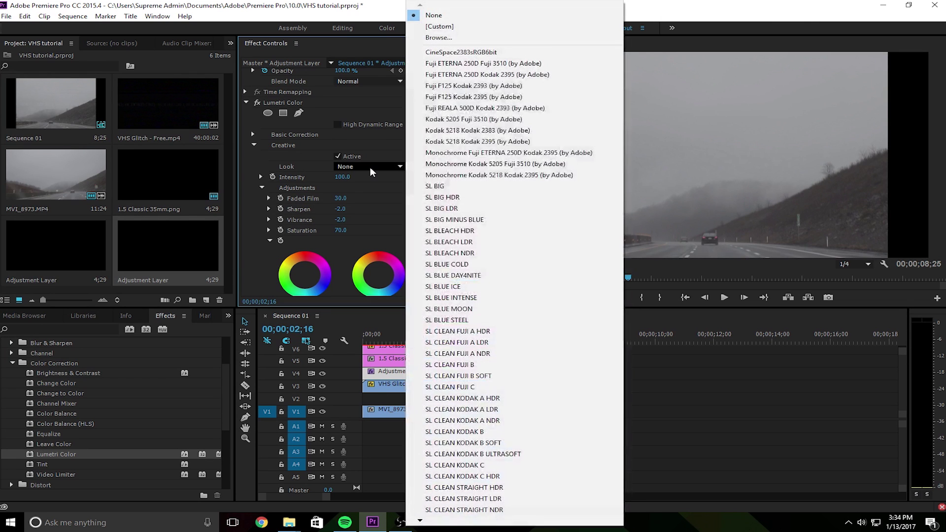
left_click(486, 209)
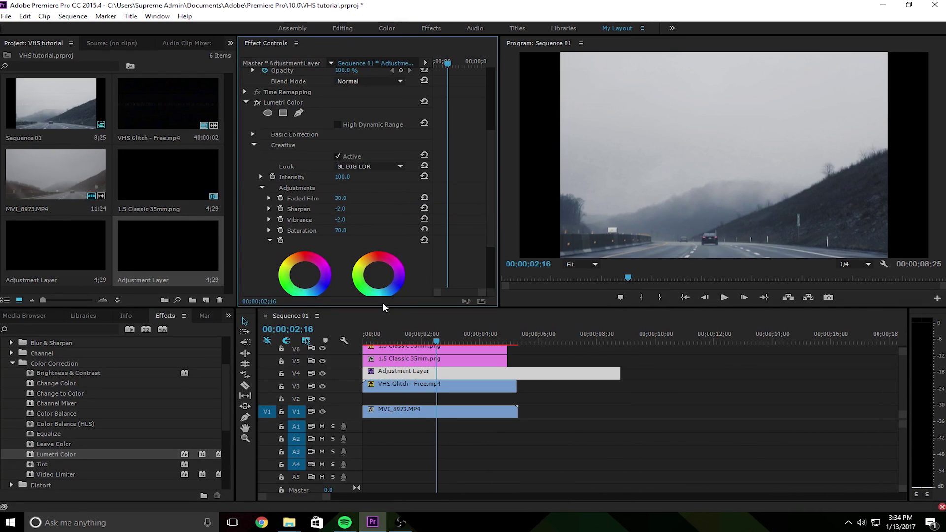
left_click_drag(416, 333, 324, 331)
key("space")
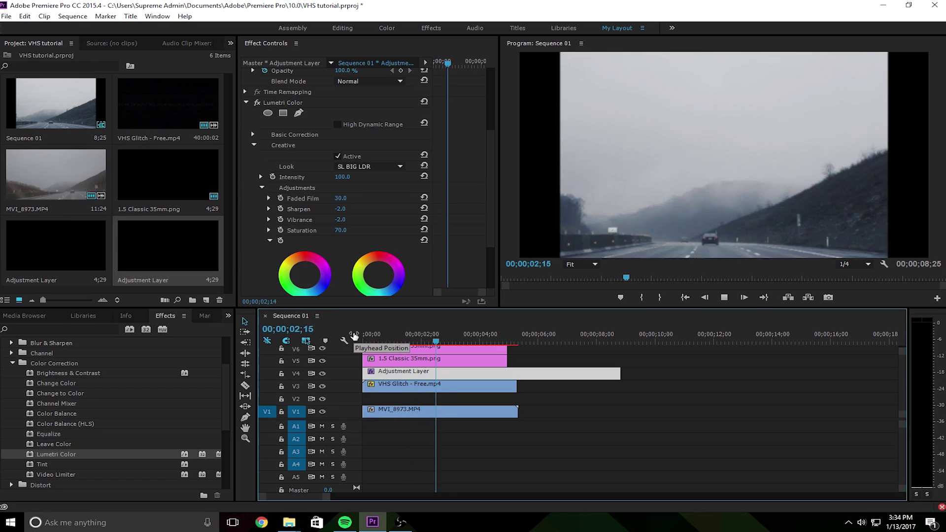
key("space")
left_click(372, 337)
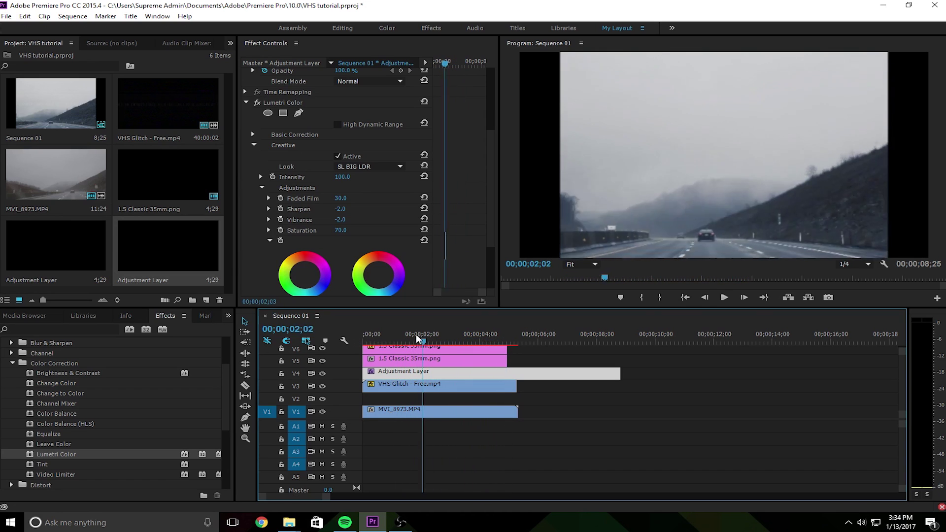
left_click_drag(491, 176, 488, 215)
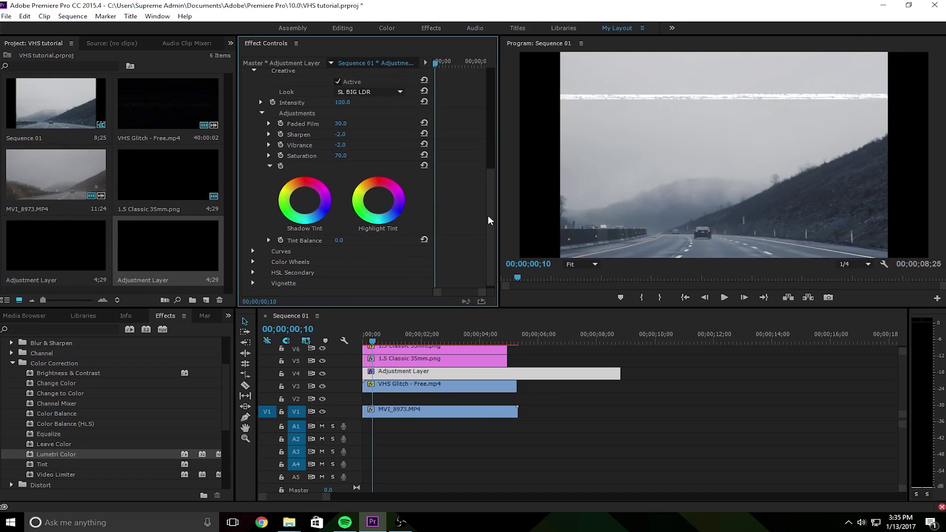
left_click_drag(487, 215, 499, 184)
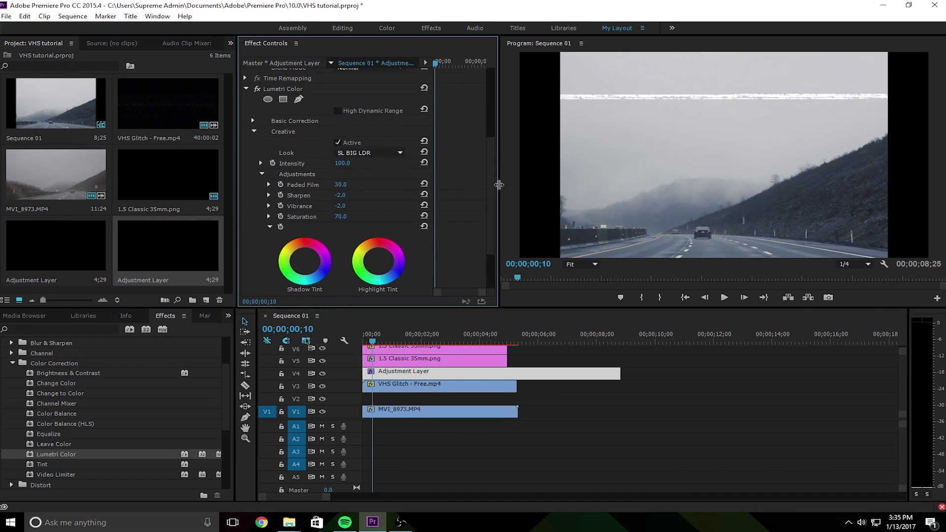